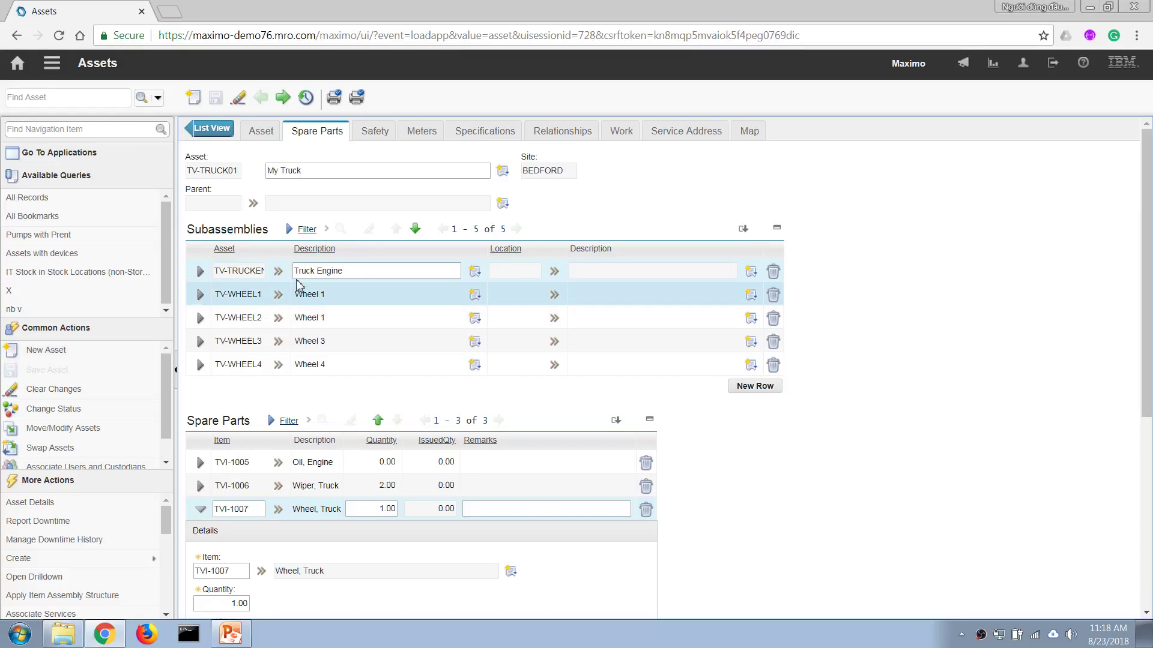
- Show the Meters tab of asset TV-TRUCK01, glance at the truck slide in PowerPoint, then return
click(264, 132)
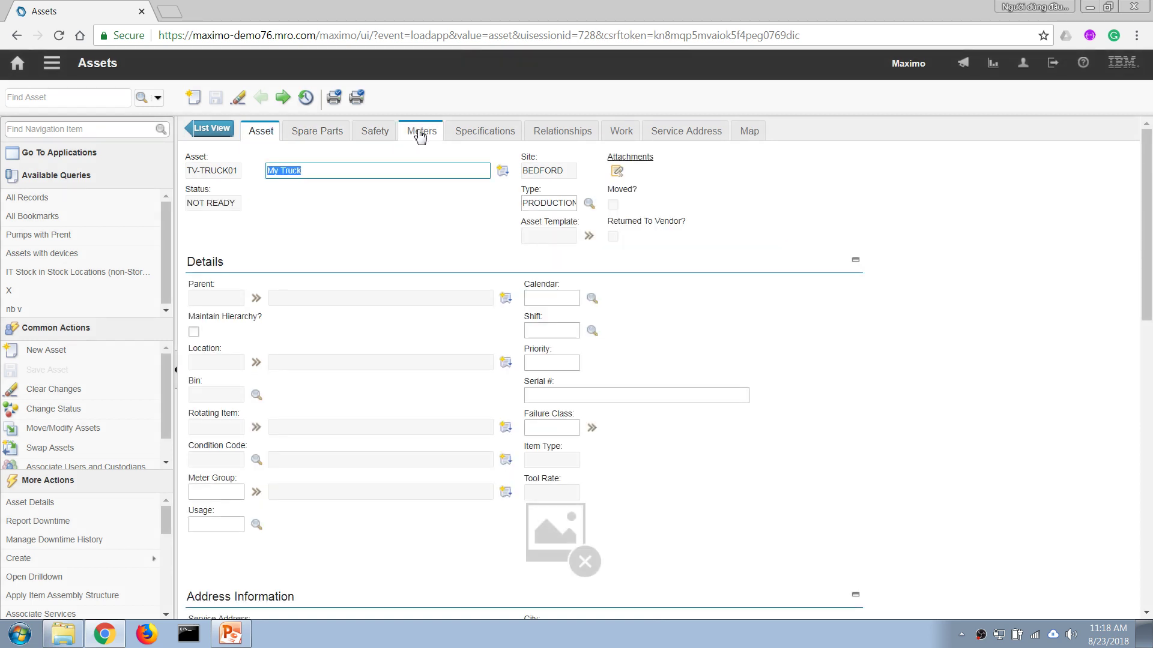
click(421, 133)
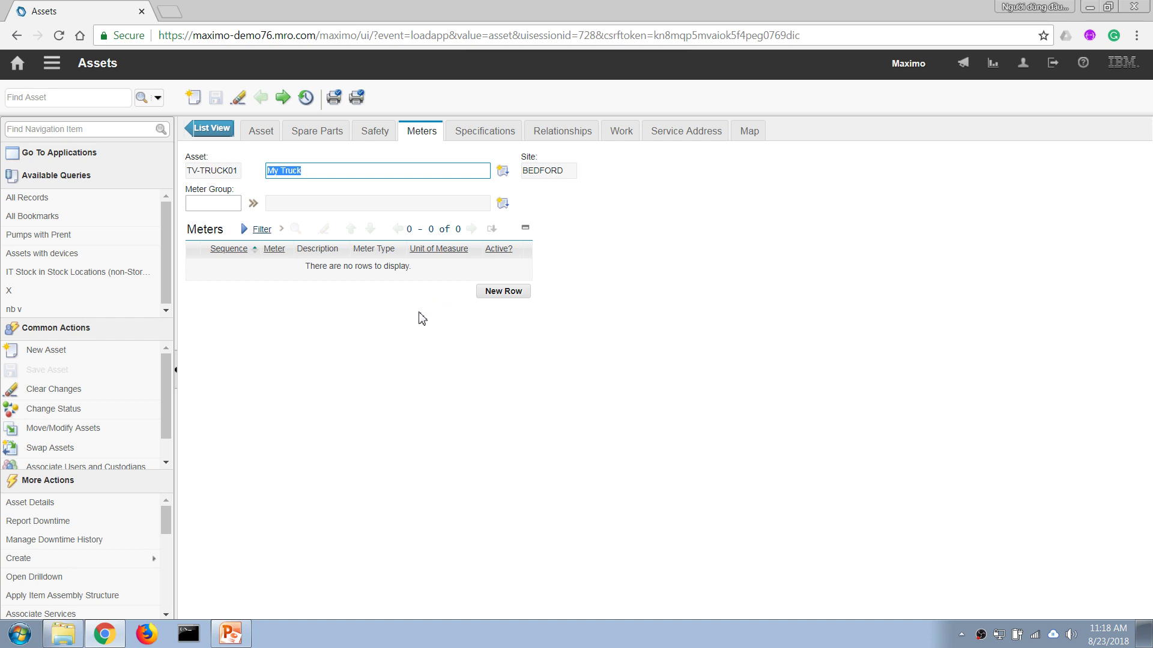
click(239, 631)
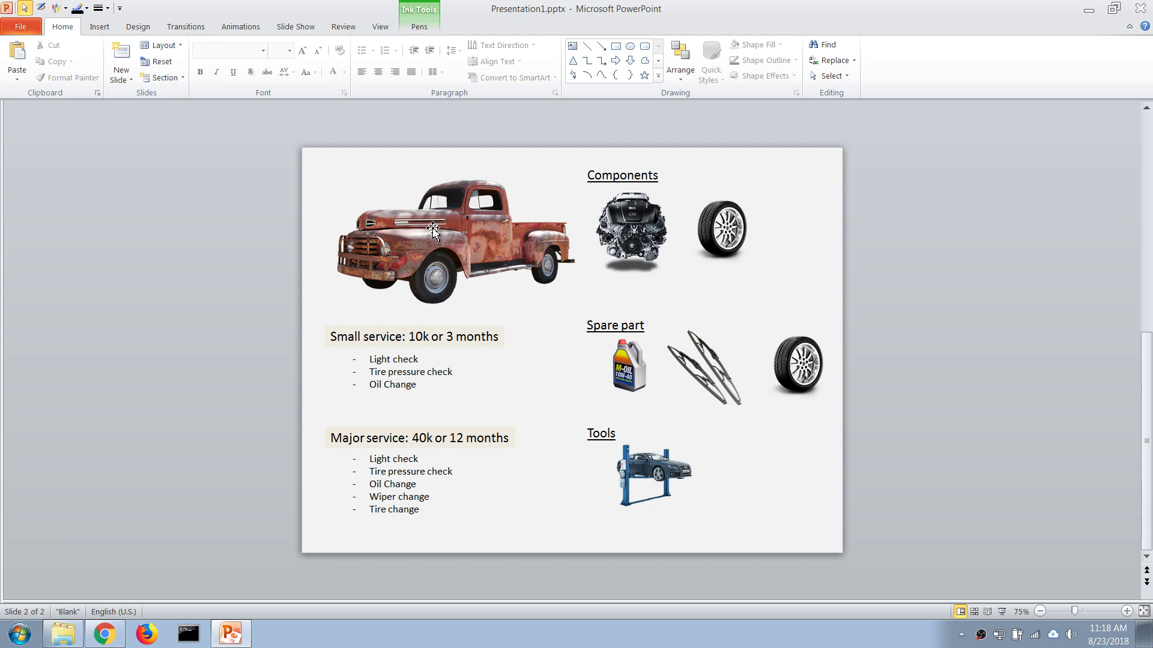
key(alt+Tab)
- Add an ODOM-KM meter row with a last reading of 25500 and its reading date
click(502, 292)
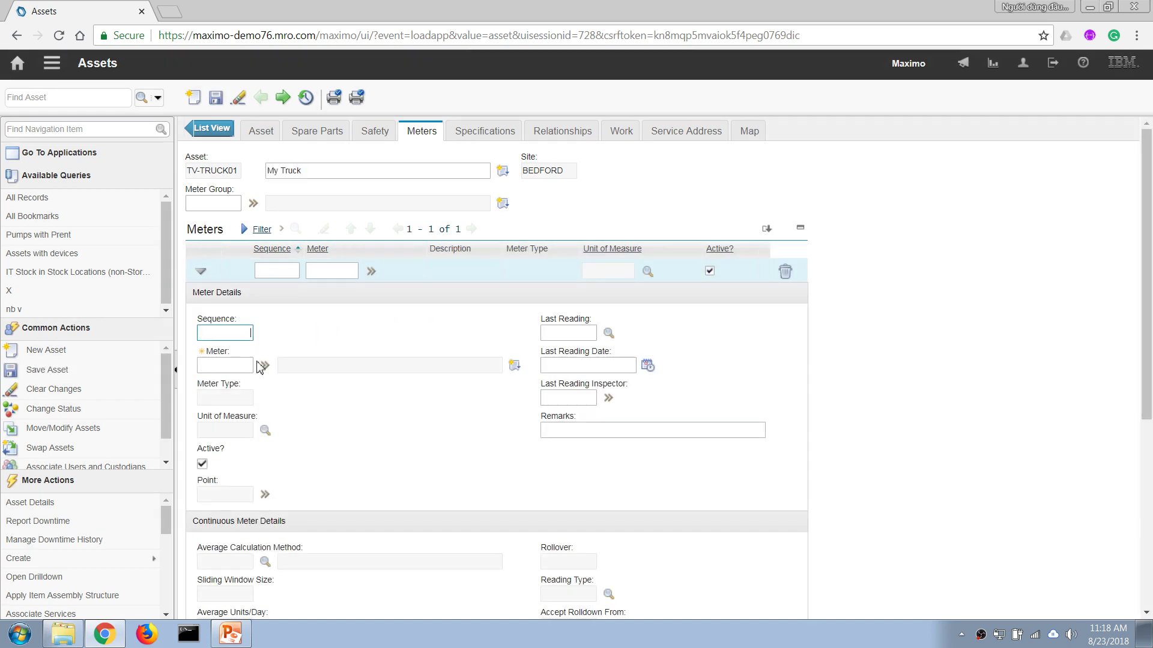
click(265, 365)
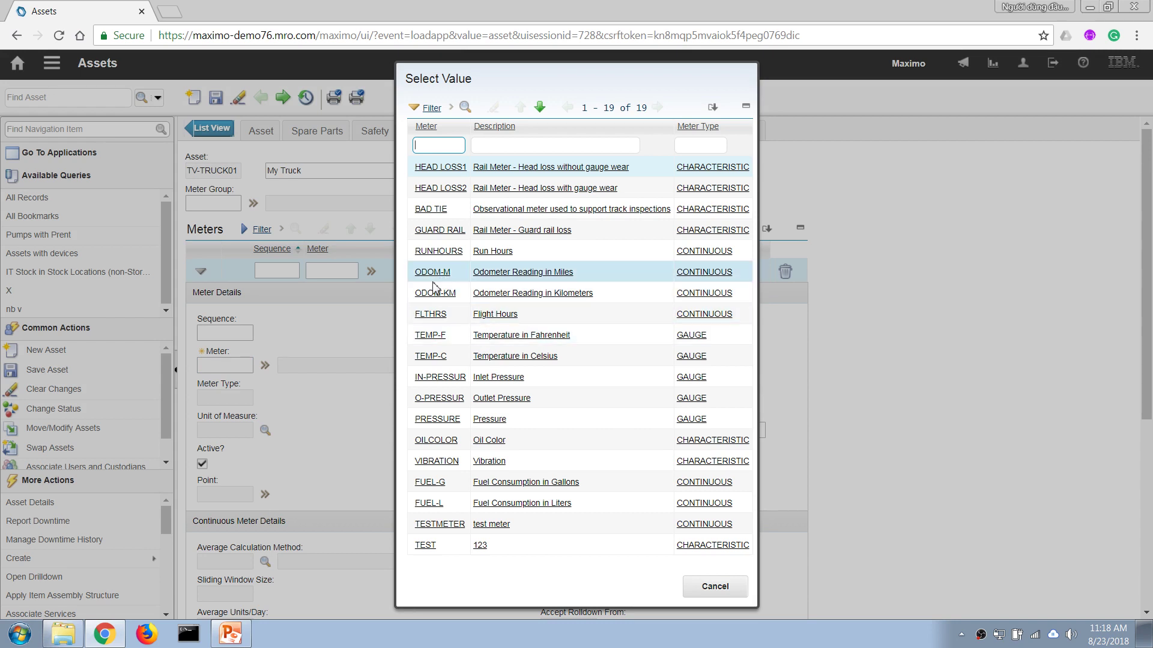
click(433, 293)
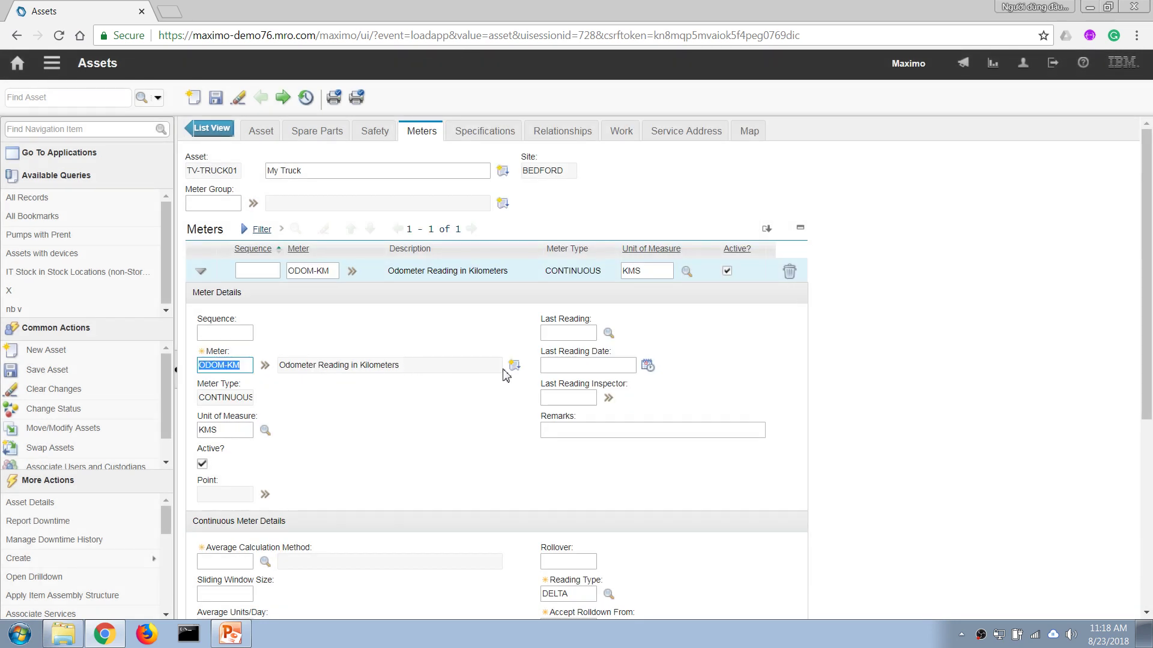
click(559, 333)
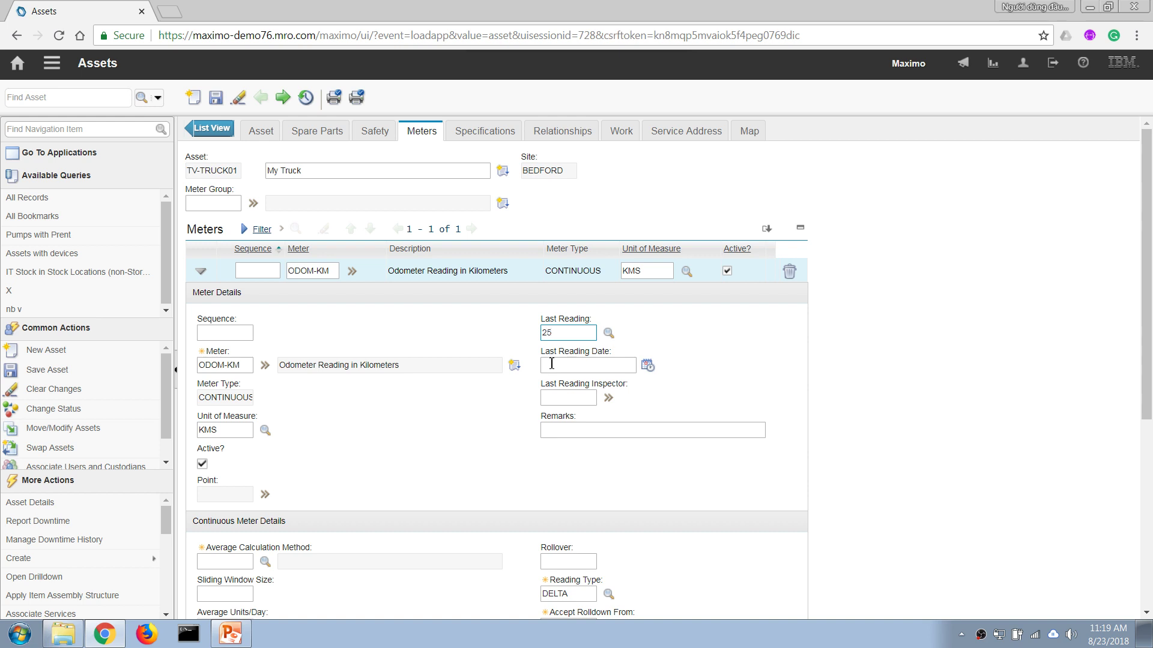
text(25500)
click(553, 362)
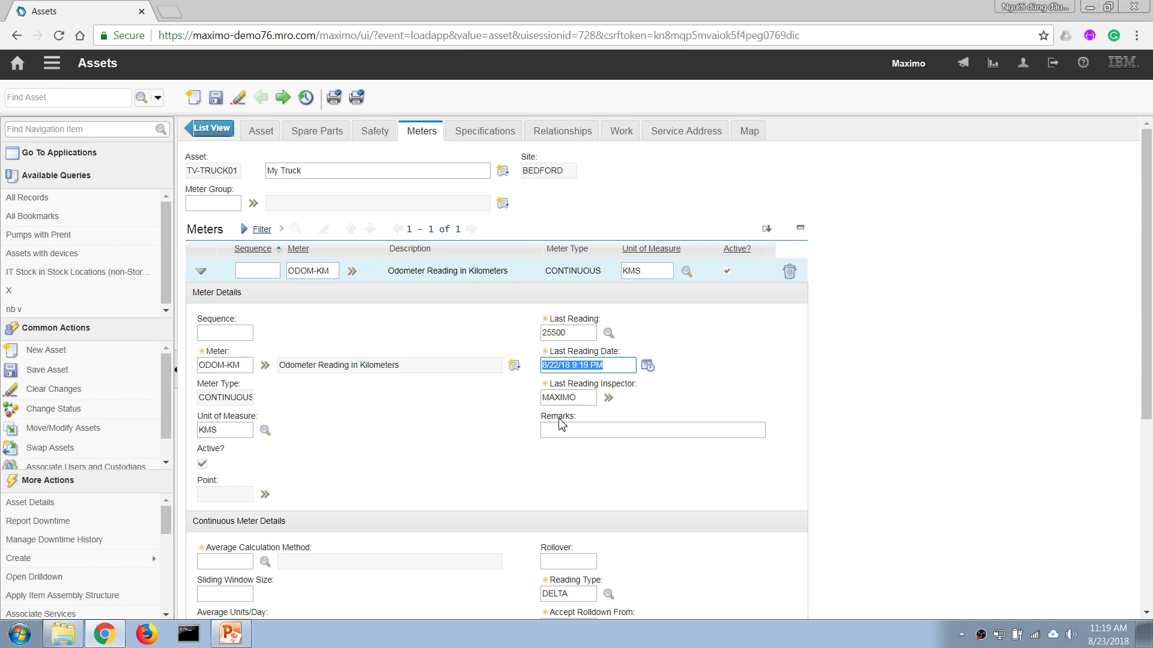
- Set the odometer to SLIDING-DAYS averaging over a 30-day window with rollover at 99999
click(263, 563)
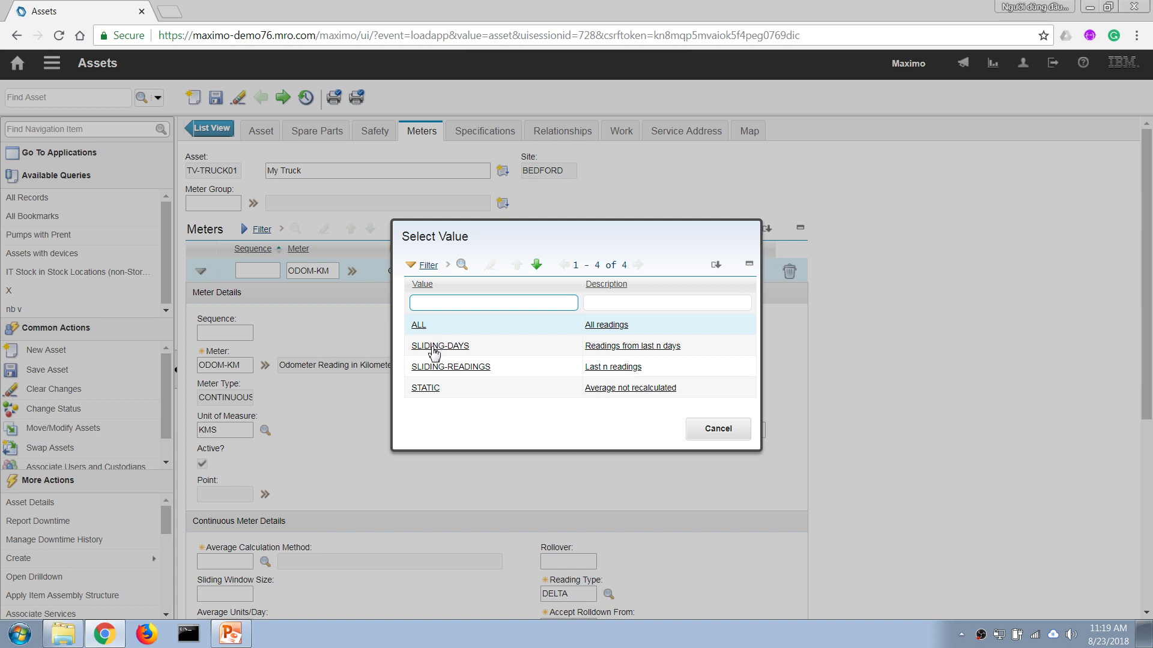
click(434, 349)
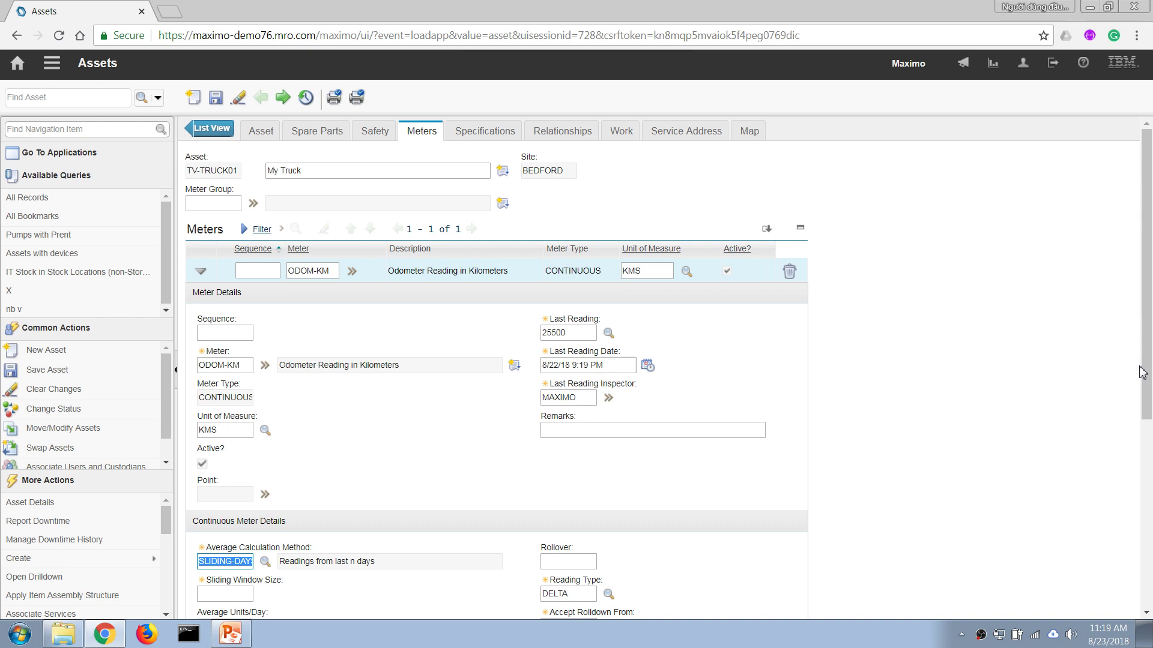
drag(1144, 372, 1126, 472)
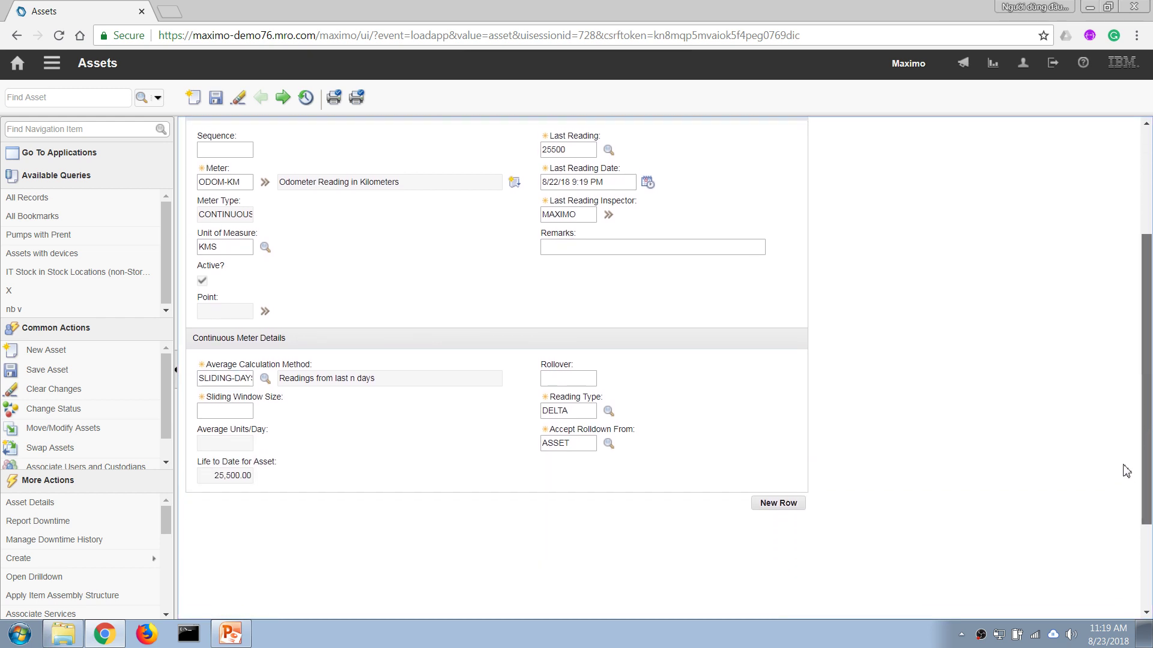
click(246, 413)
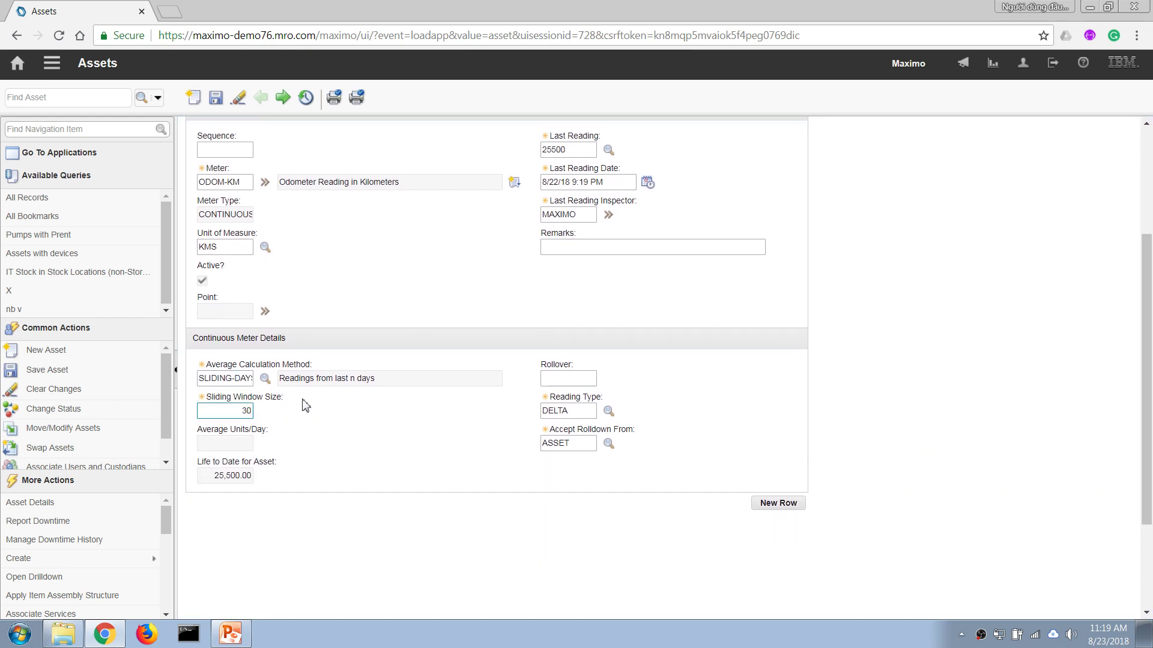
click(550, 381)
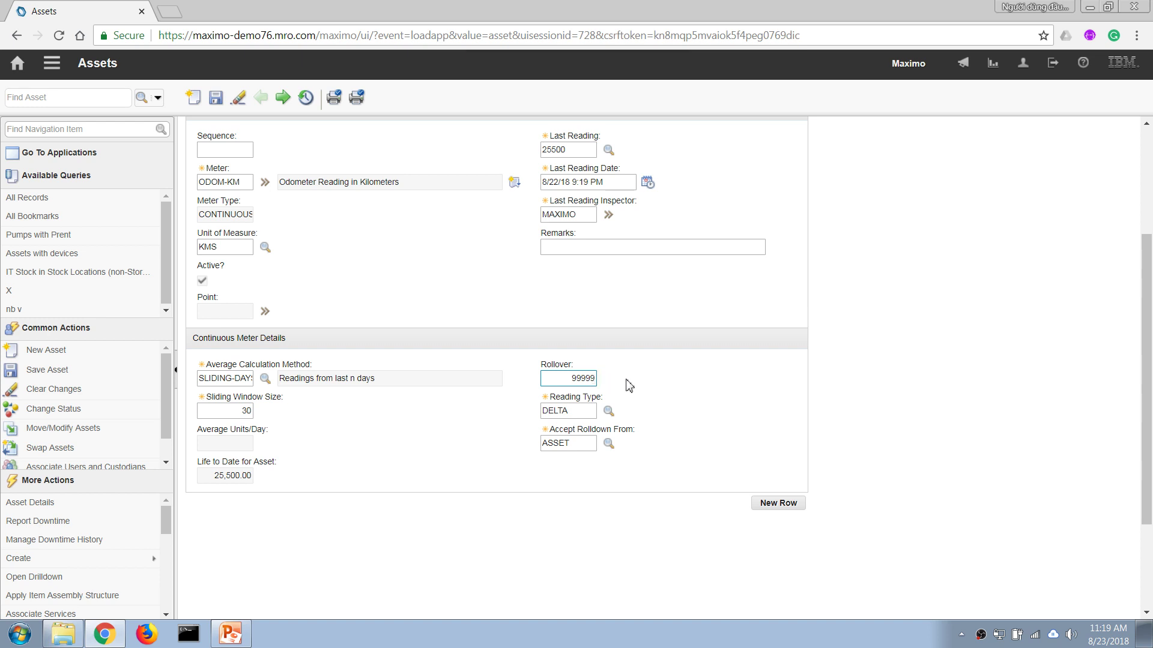
- Save the asset's meter setup and go to its empty Specifications tab
click(214, 98)
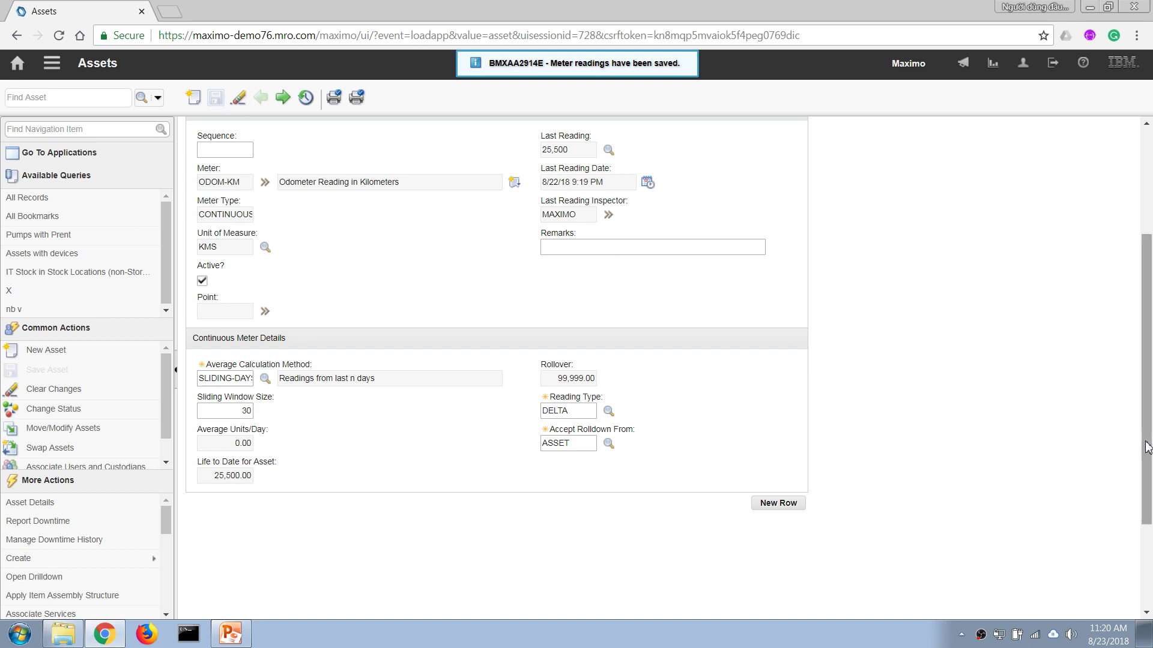
scroll(1140, 437, up, 3)
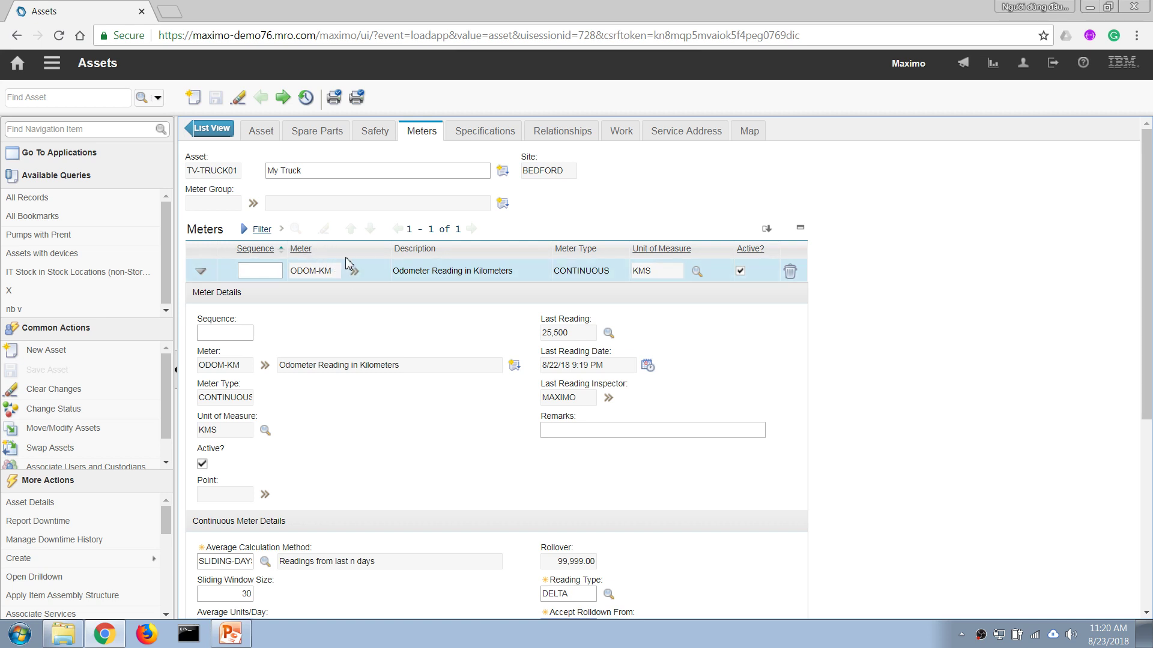
click(478, 136)
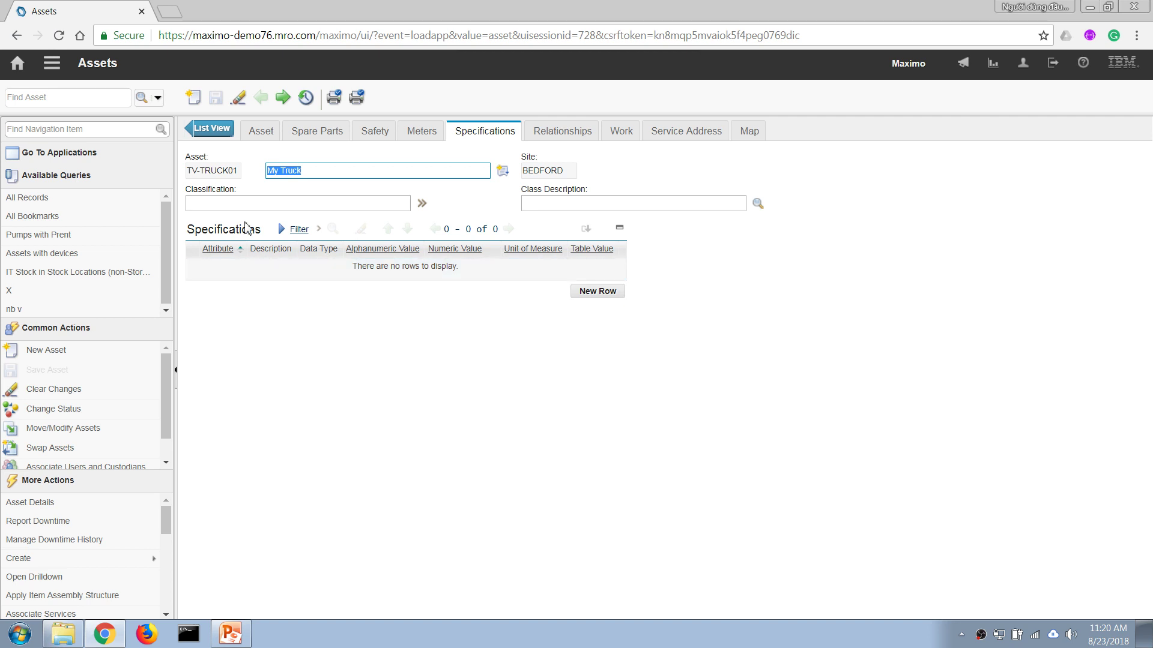
- Classify TV-TRUCK01 as BEARING \ ROLLER via the Classify tree, adding bearing attributes
click(423, 205)
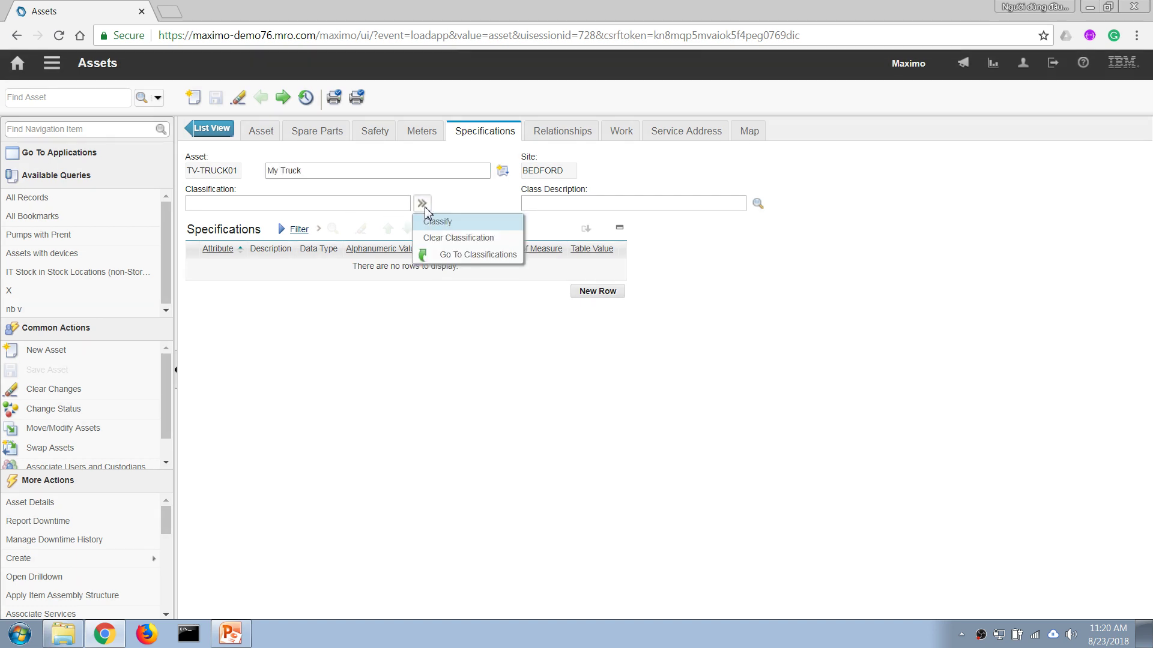
click(460, 226)
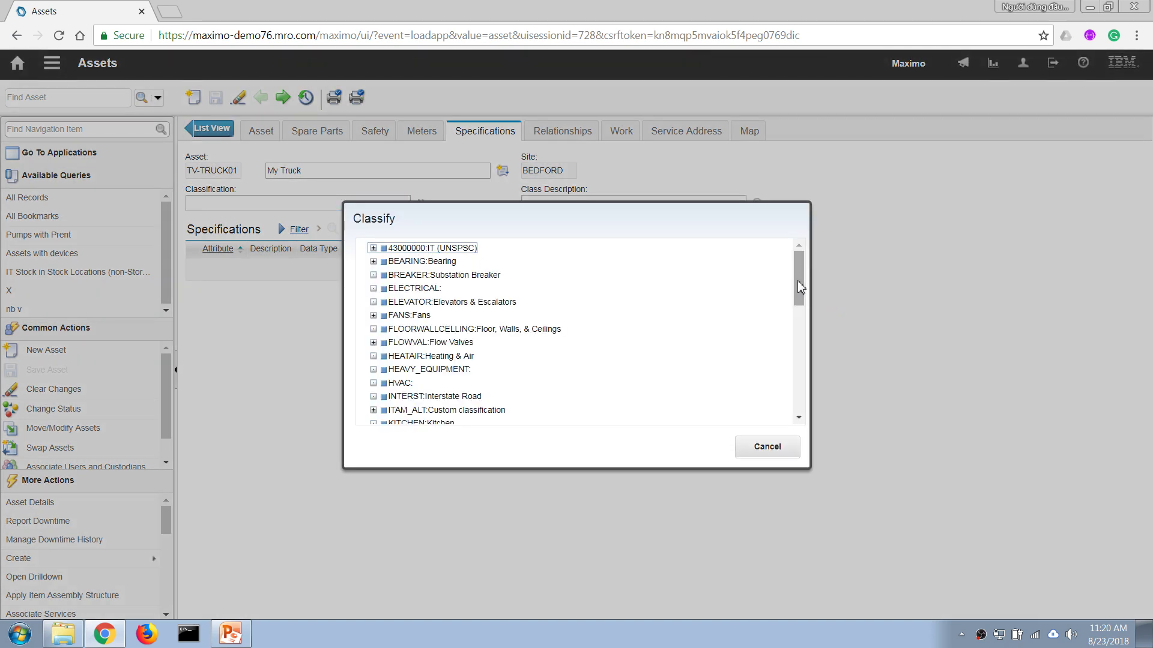
mouse_move(797, 280)
mouse_down()
mouse_move(797, 397)
mouse_move(794, 275)
mouse_move(792, 381)
mouse_move(804, 302)
mouse_move(746, 290)
mouse_move(796, 269)
mouse_up()
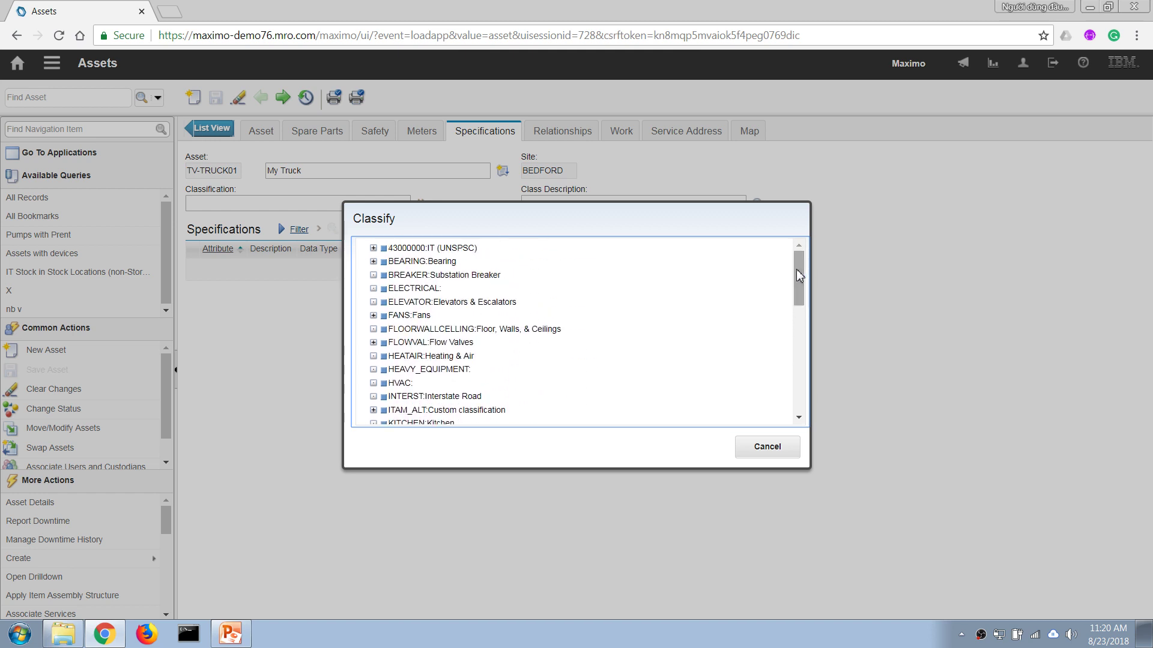
click(373, 262)
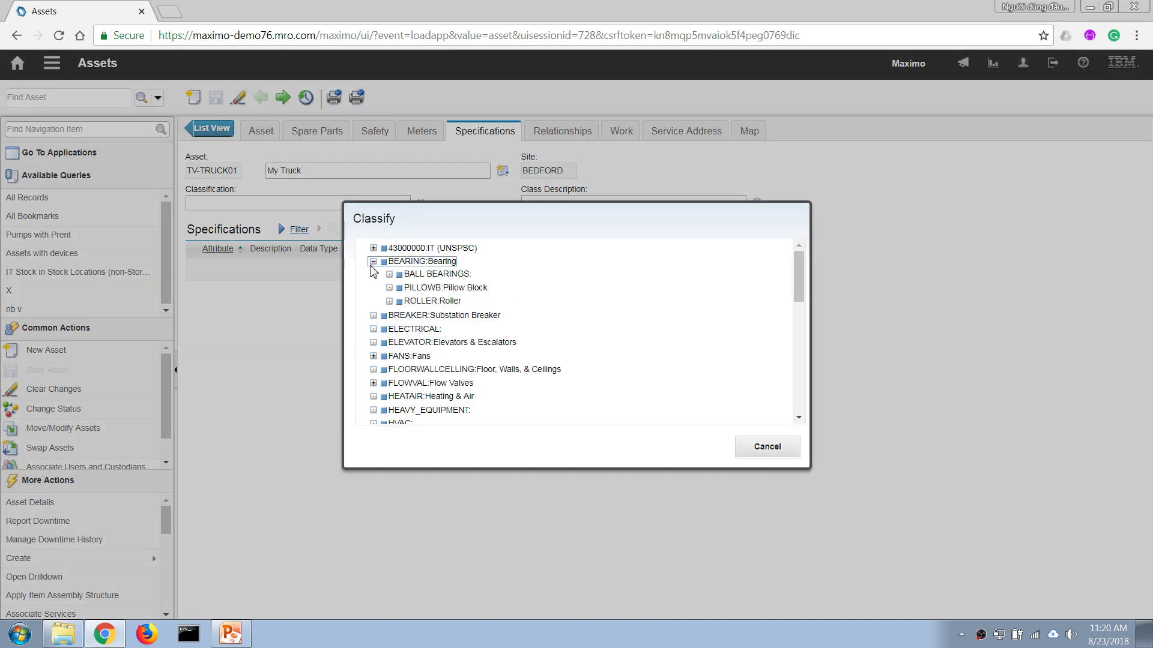
click(401, 301)
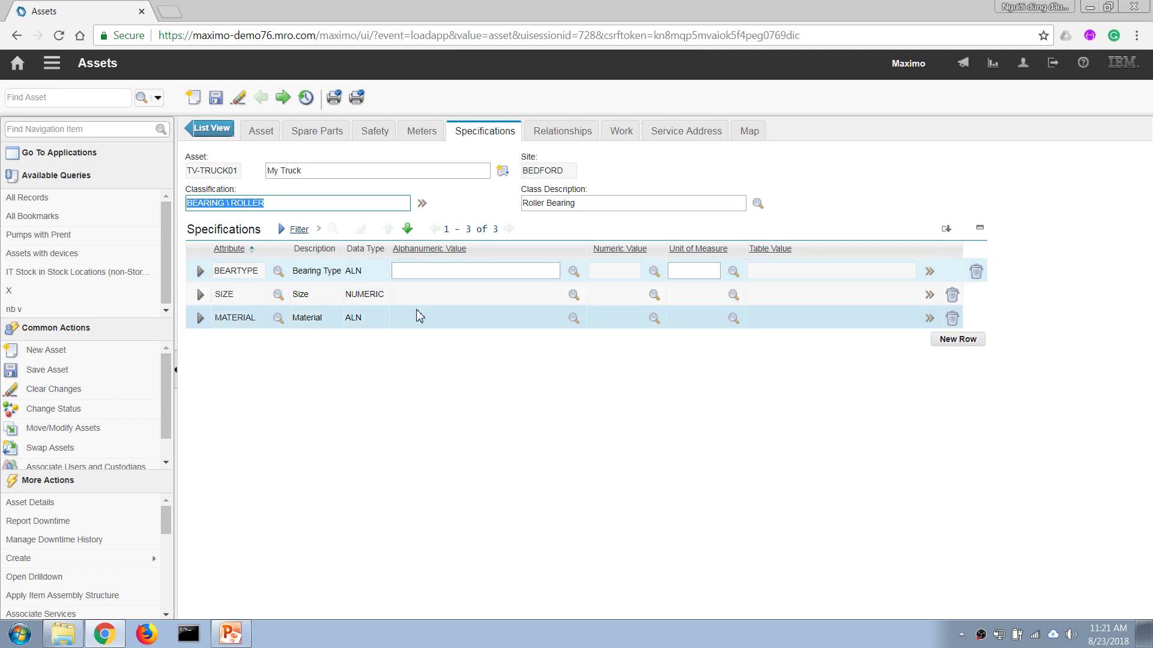
- Reclassify TV-TRUCK01 as VEHICLE \ TTAXLE (Transport Tandem Axle) to list vehicle attributes
click(423, 205)
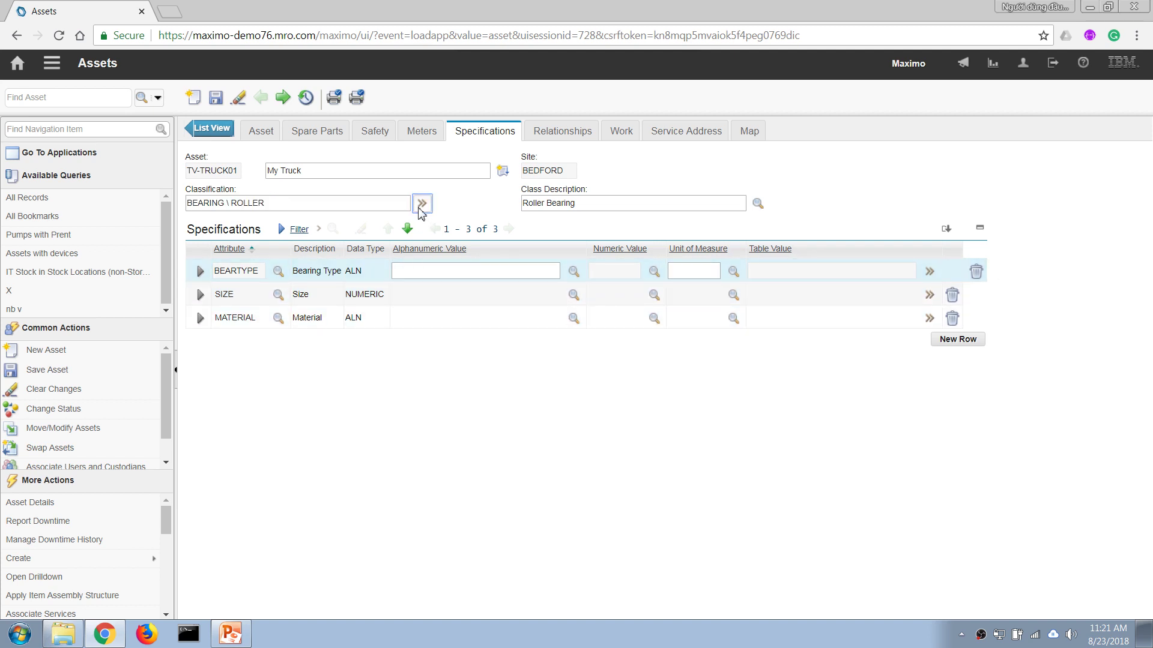
click(449, 222)
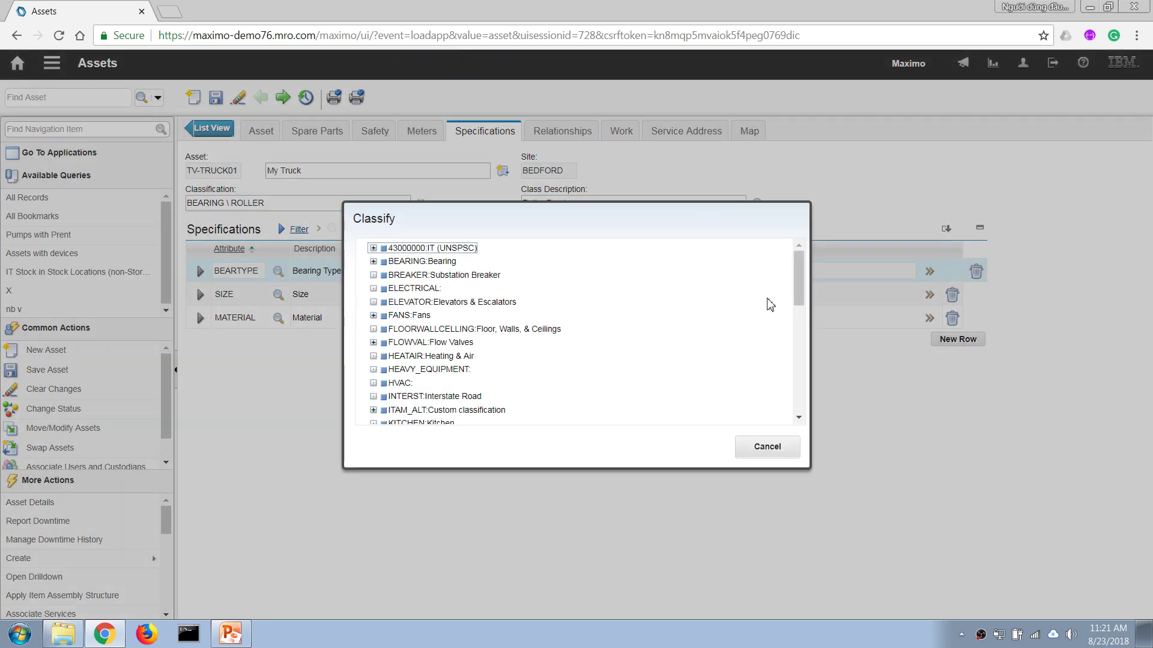
drag(799, 276, 761, 376)
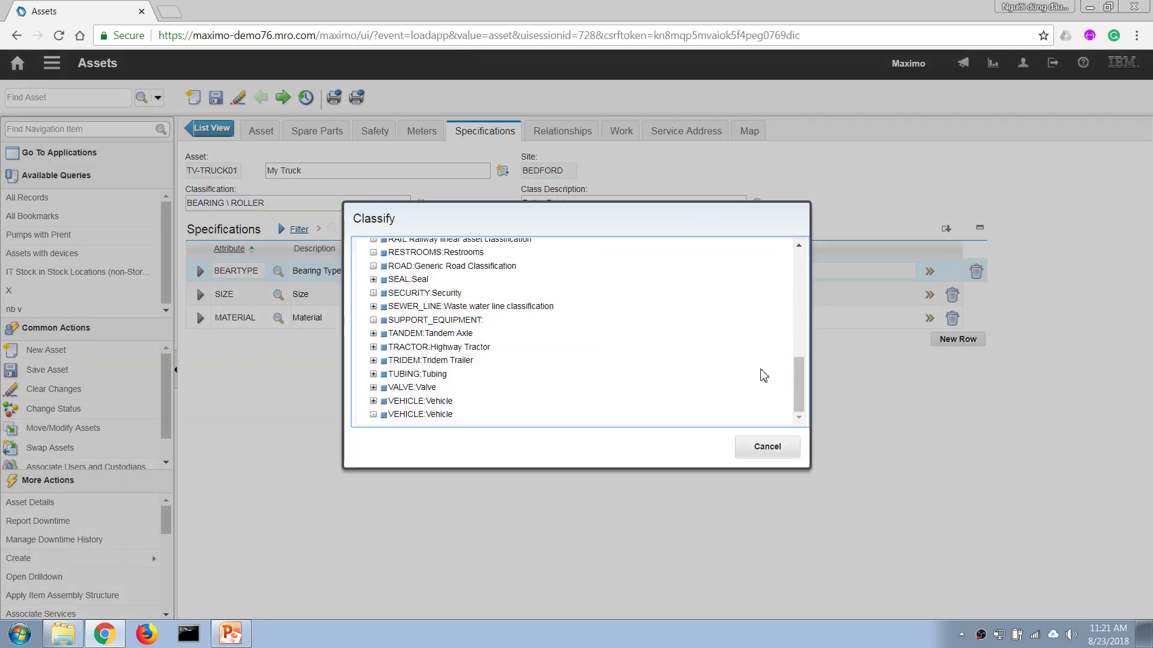
click(374, 401)
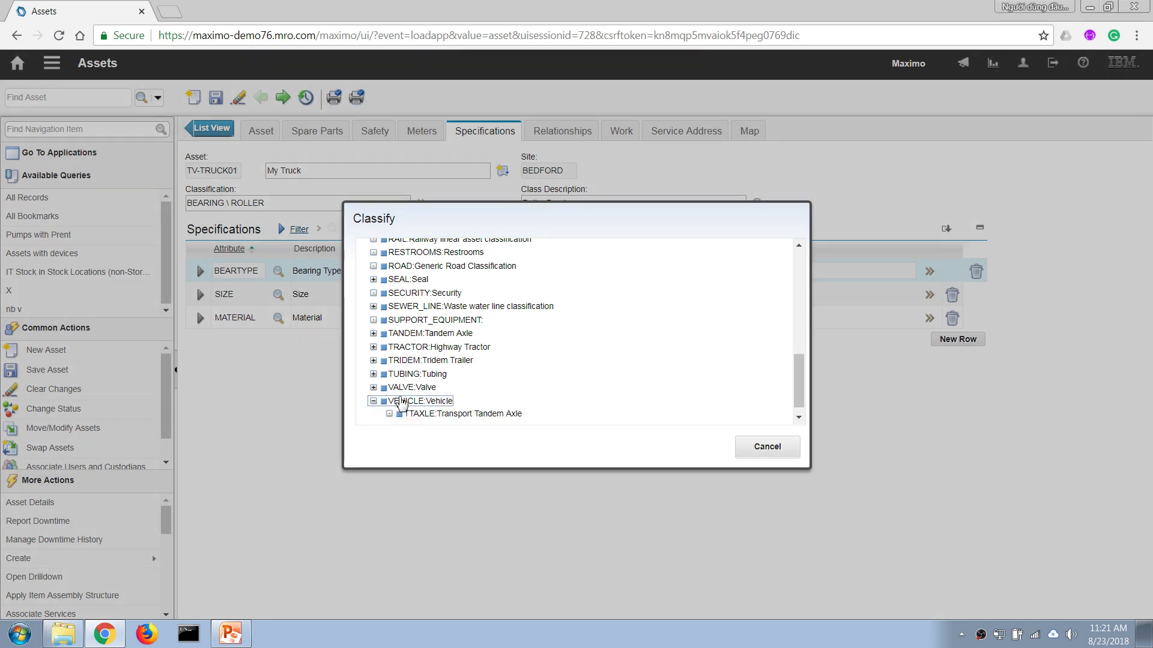
click(401, 417)
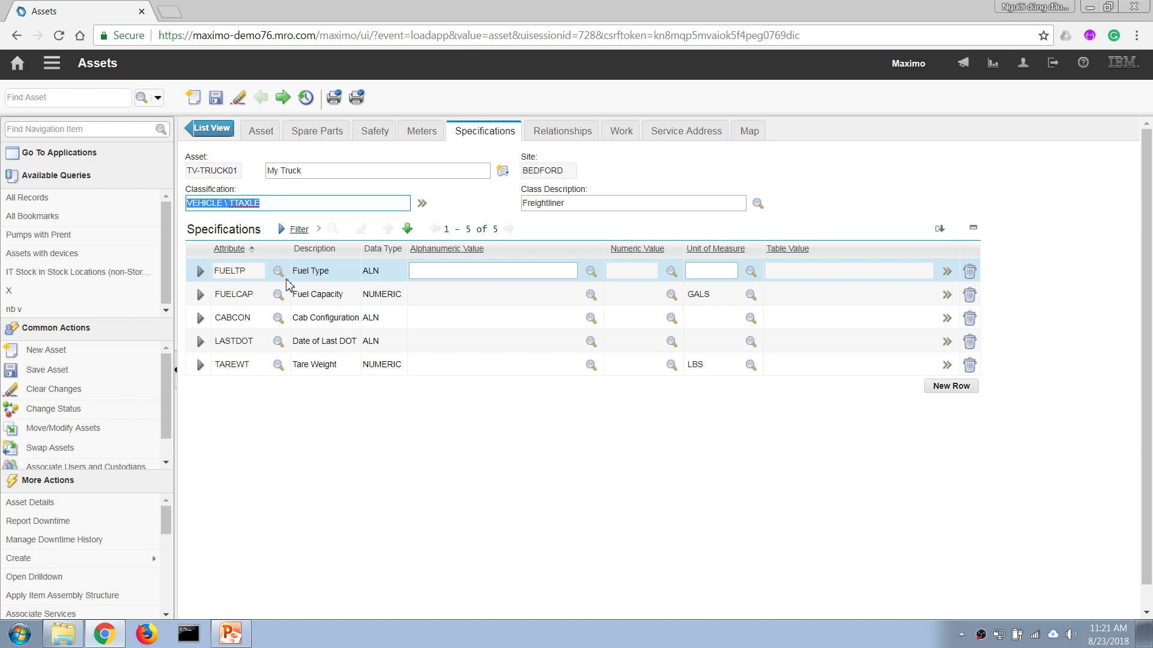
- Enter fuel type Diezel with GALS units and a fuel capacity of 200
click(445, 273)
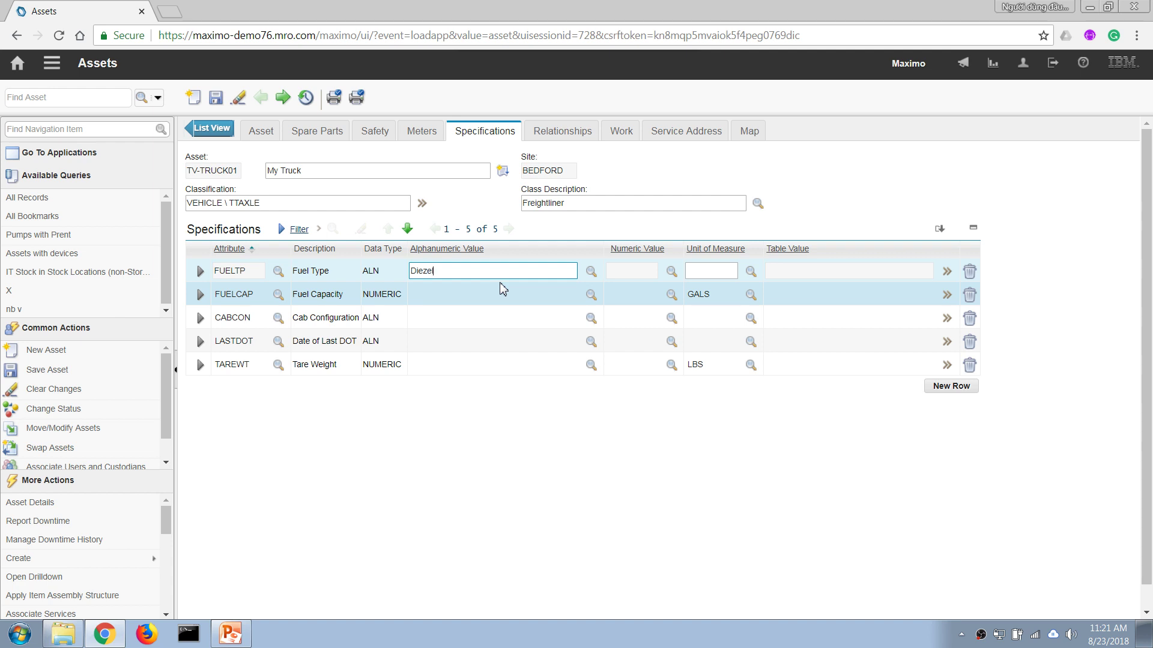
key(Tab)
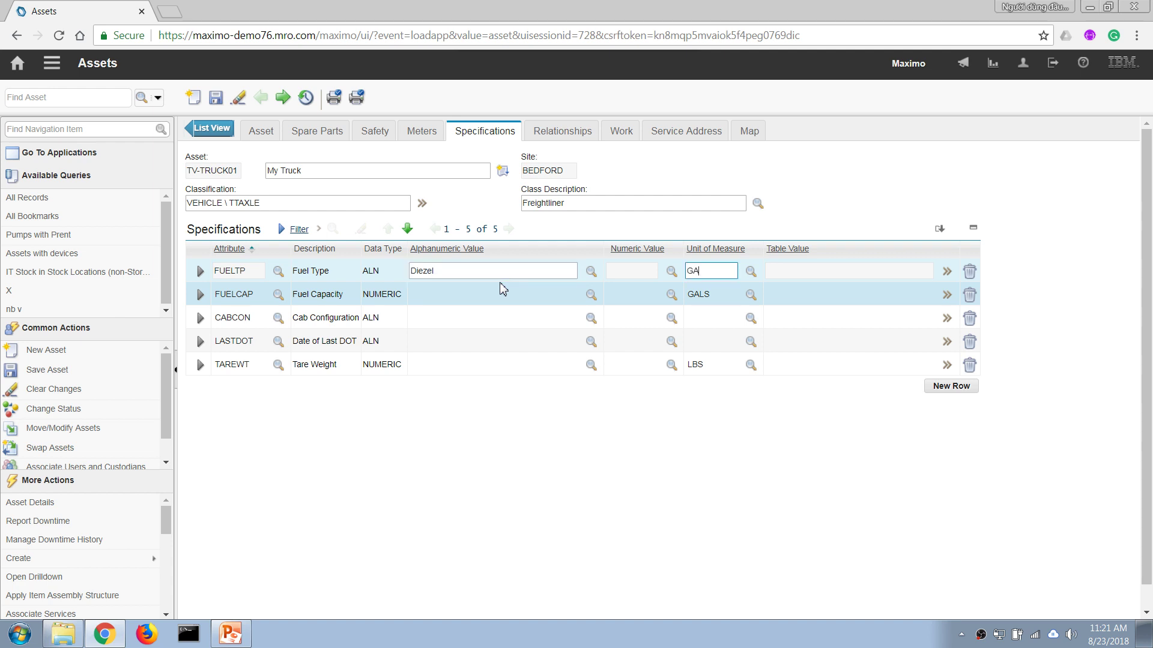
key(Tab)
click(634, 294)
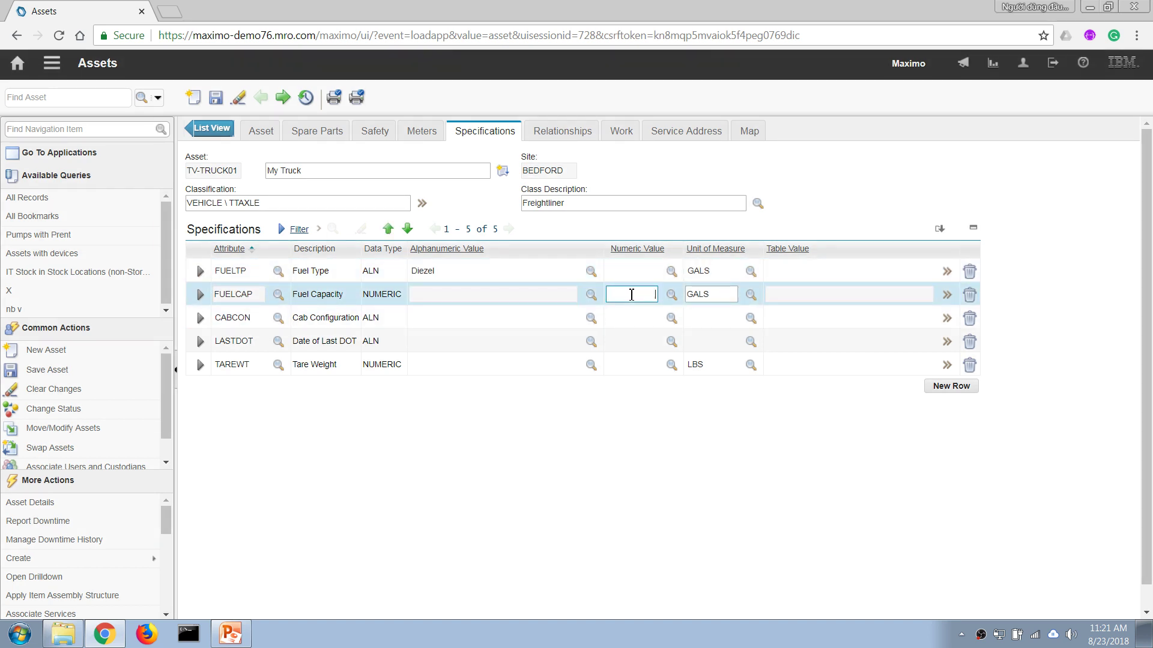
key(Tab)
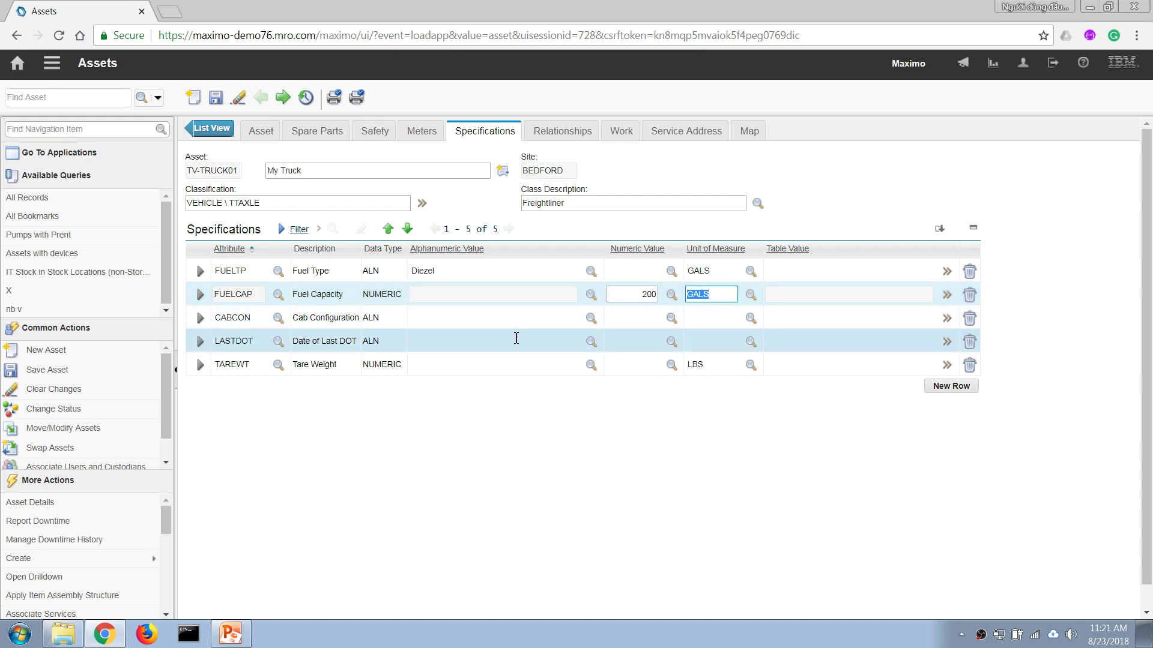
- Enter a tare weight of 1000 LBS and save the truck asset
click(482, 372)
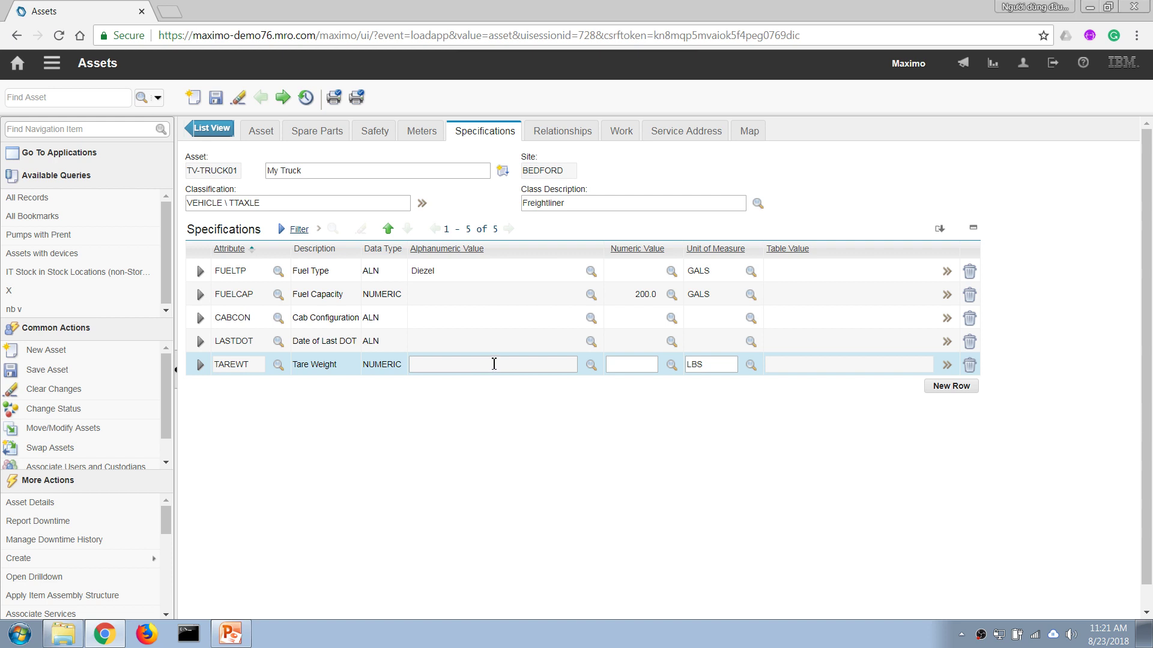
click(647, 361)
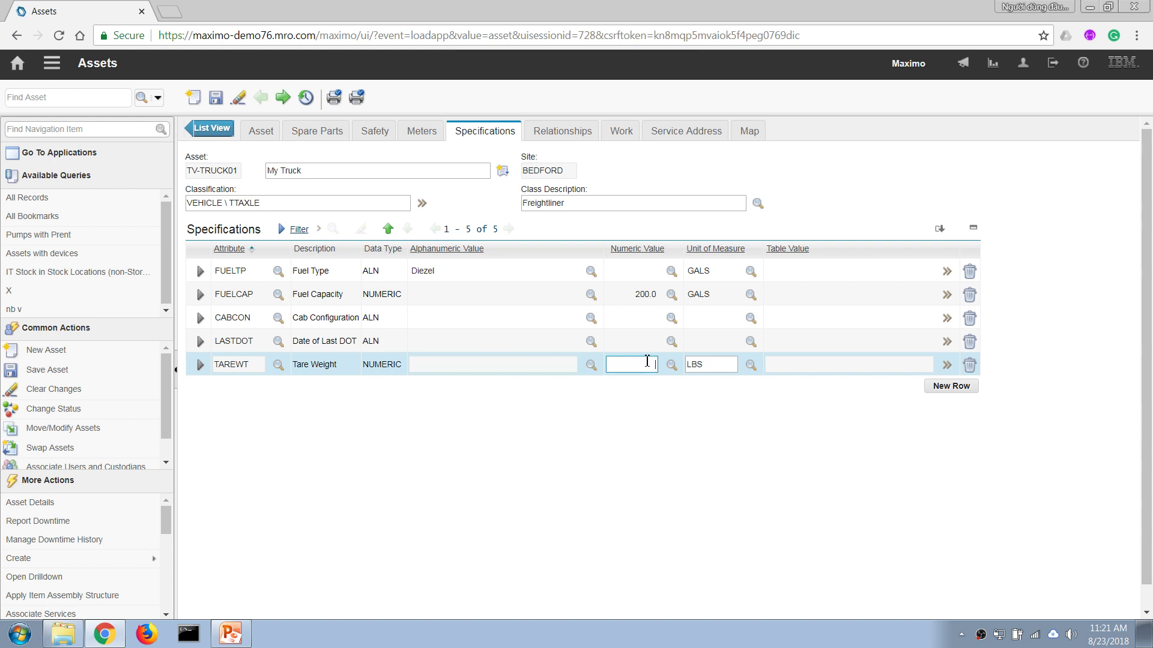
text(1000)
key(Tab)
click(216, 102)
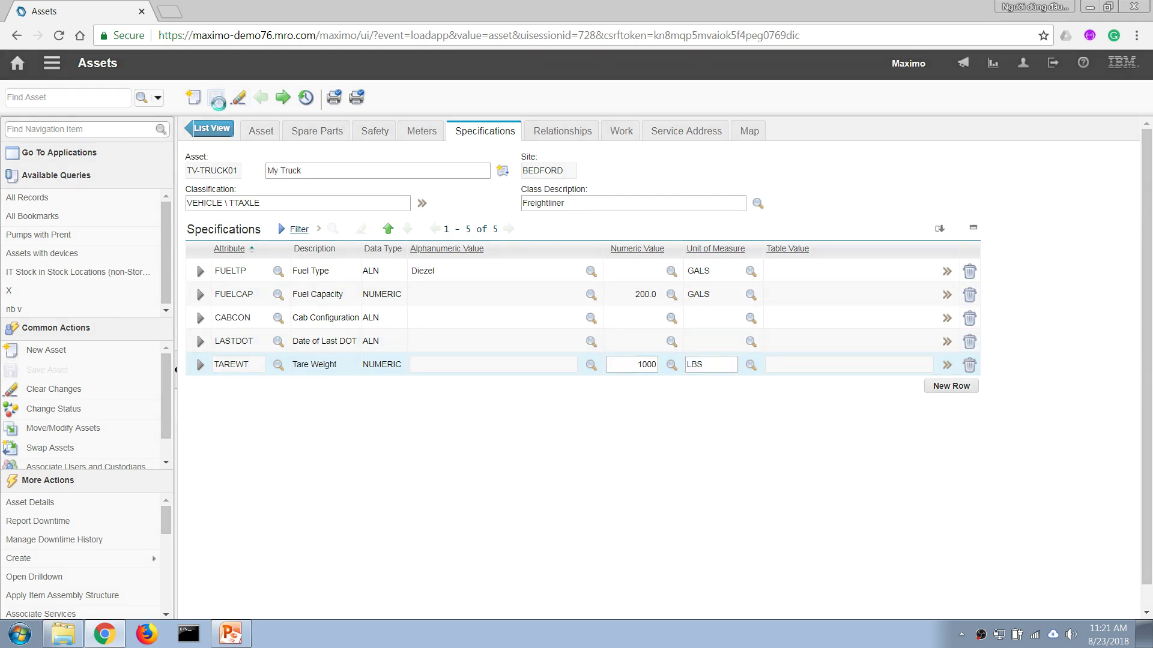